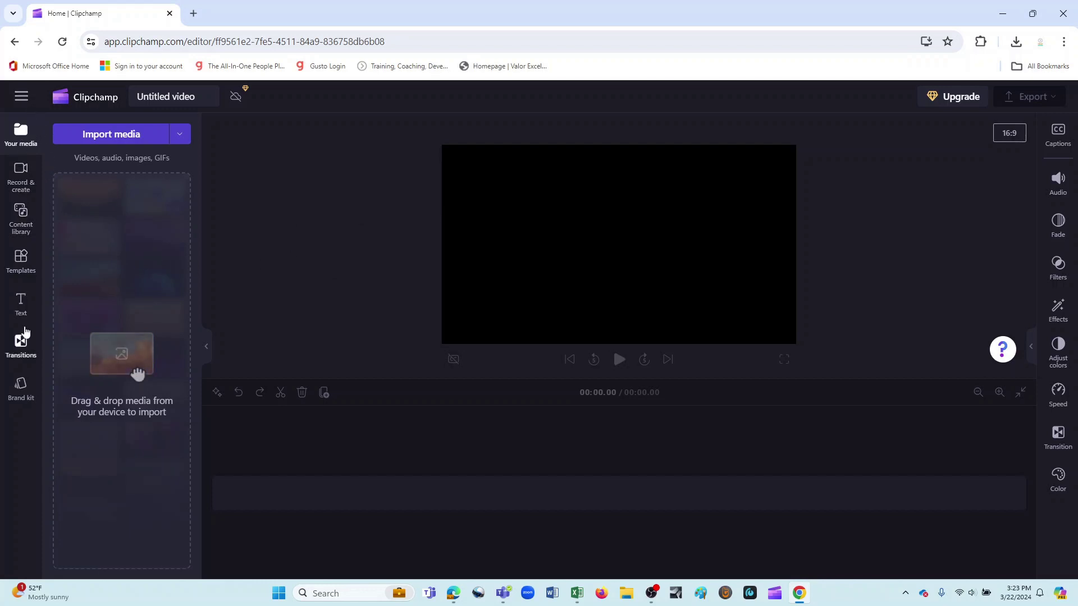
- Open the Record & create panel from Clipchamp's left sidebar
left_click(19, 183)
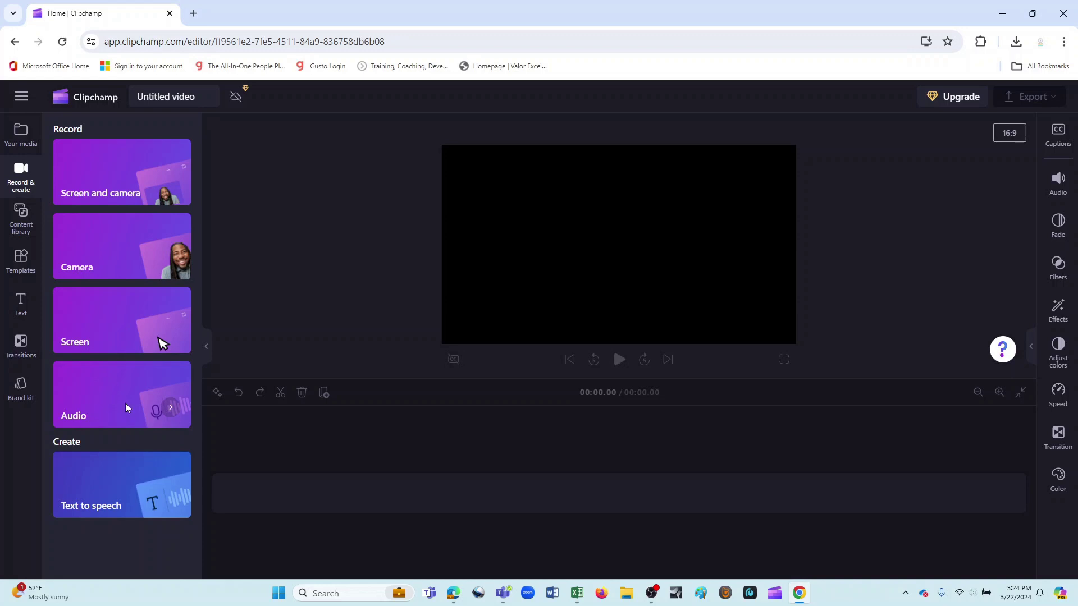
- Open the Audio recorder with the Line (AudioBox 22VSL) microphone input
left_click(126, 404)
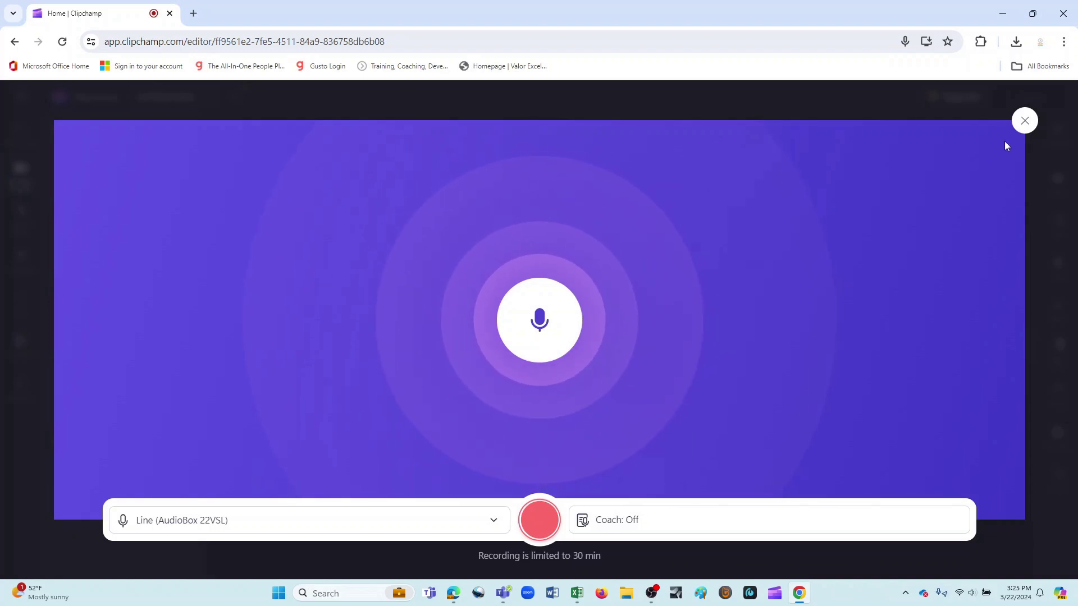
- Close the audio recorder, then close the camera recorder
left_click(1025, 121)
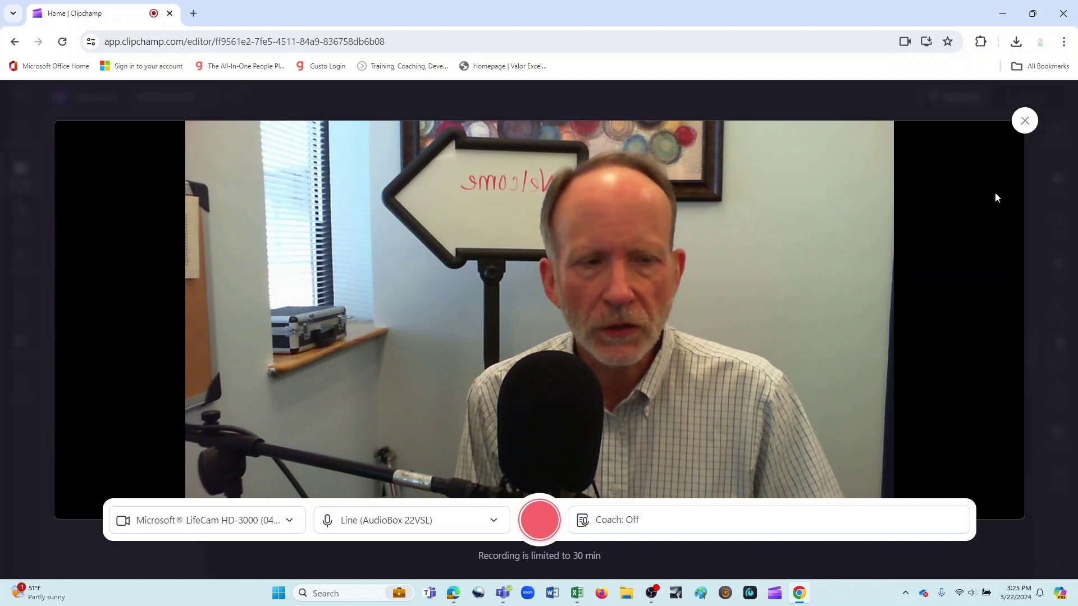
left_click(1025, 120)
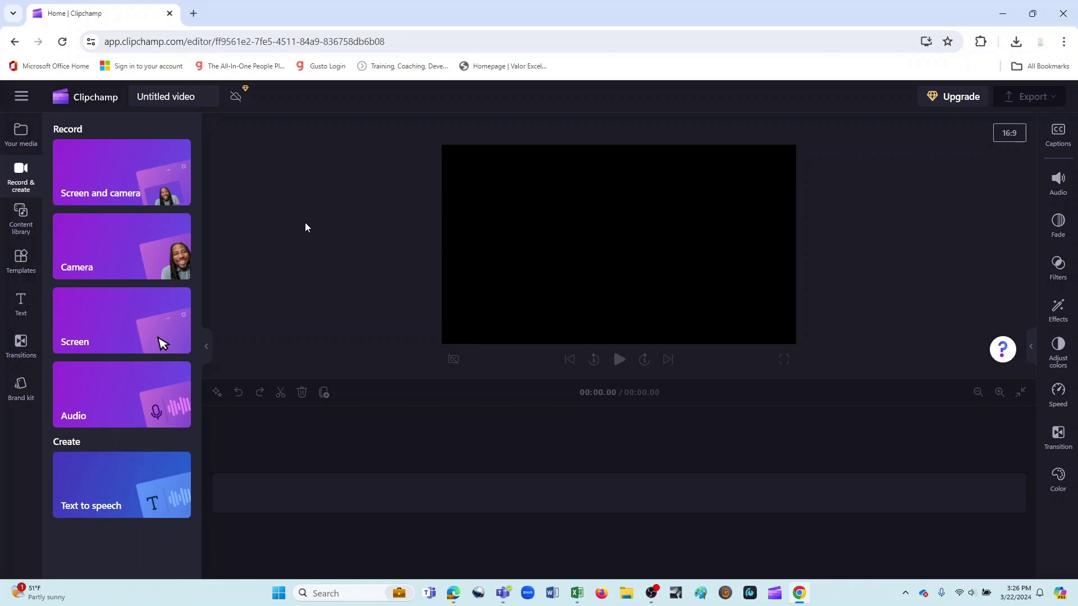
- Start a Screen recording sharing the Entire Screen with system audio turned on
left_click(126, 319)
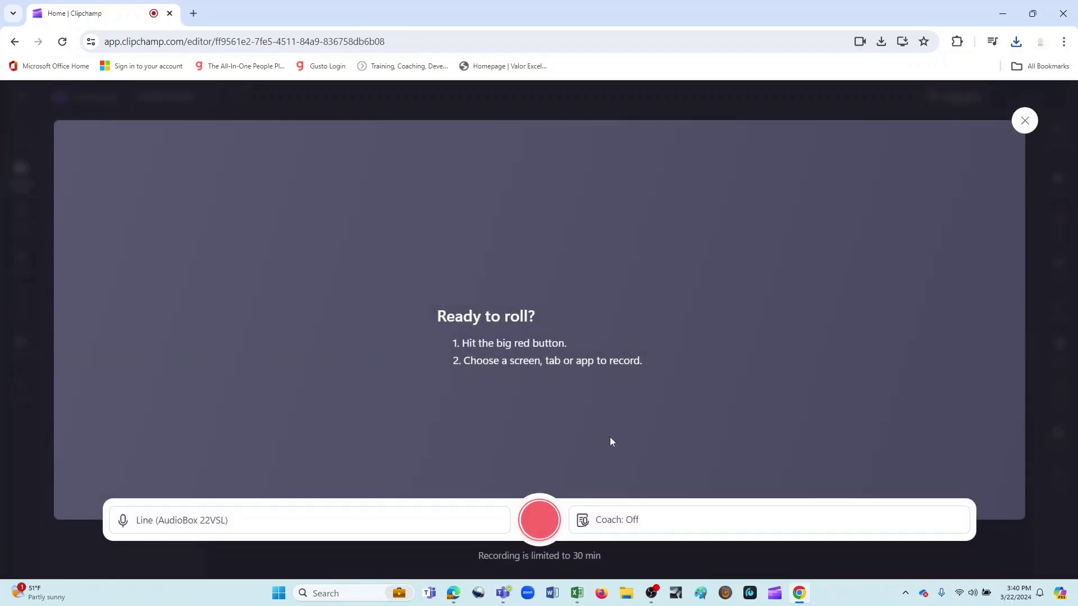
left_click(541, 526)
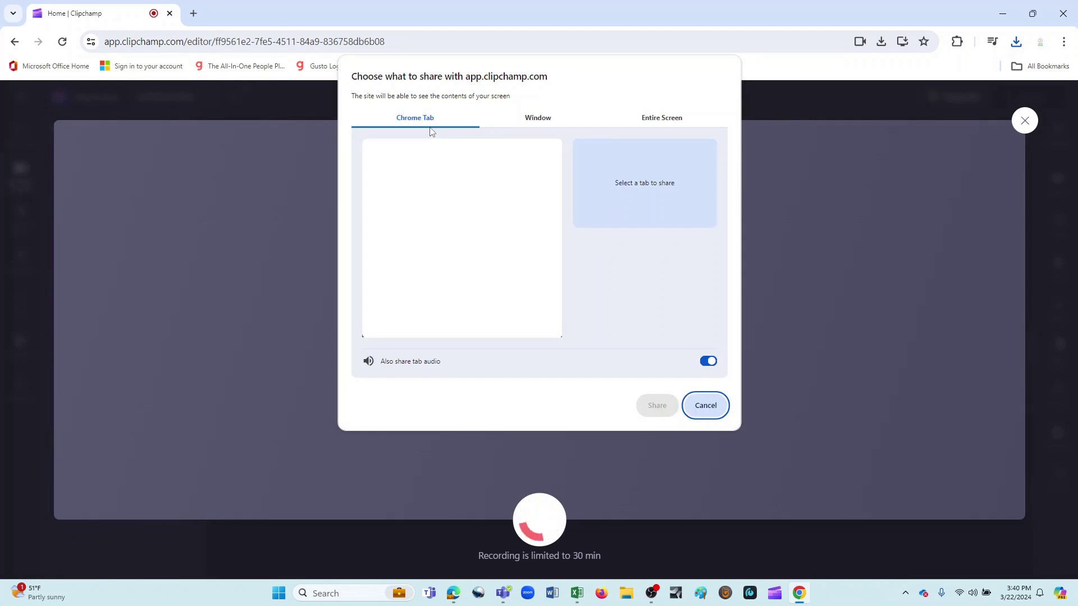
left_click(531, 120)
left_click(668, 120)
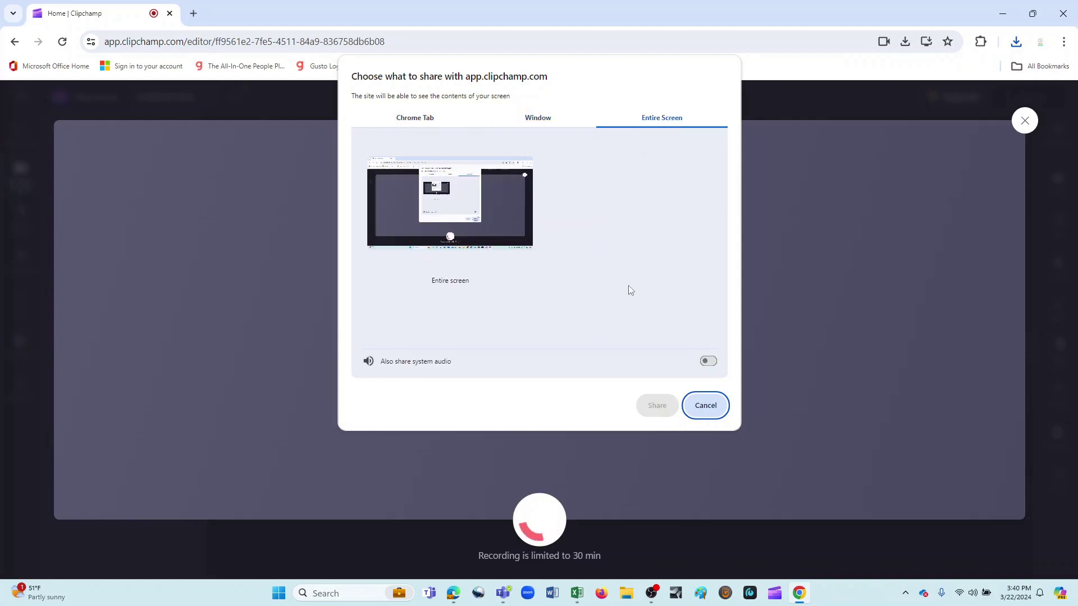
left_click(483, 211)
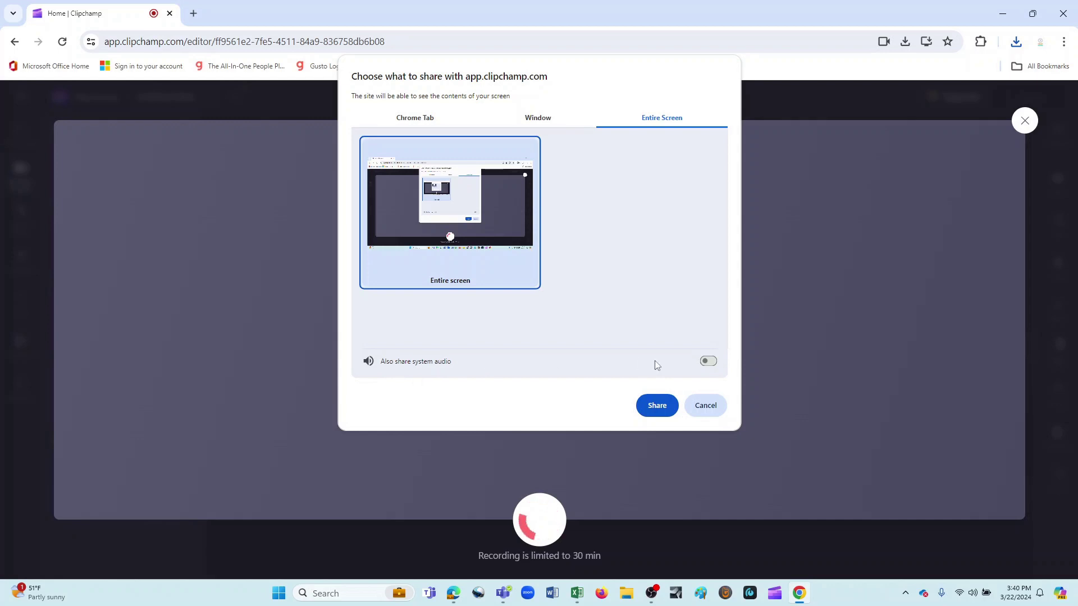
left_click(706, 361)
left_click(644, 409)
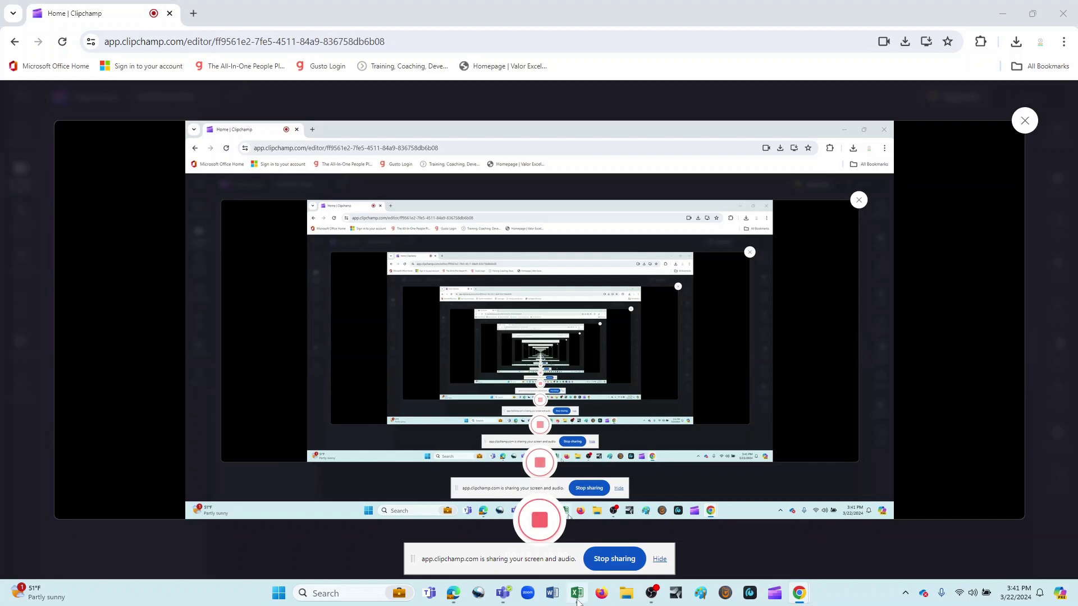
- Enter TEST TEST in cell F10 under RESOLUTIONS
left_click(577, 598)
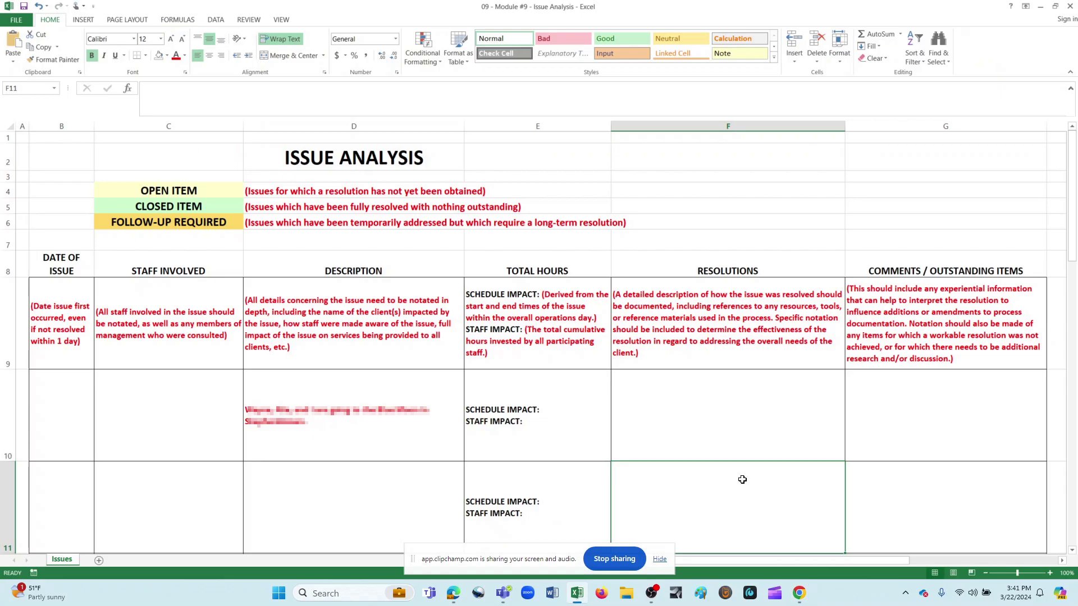
left_click(726, 428)
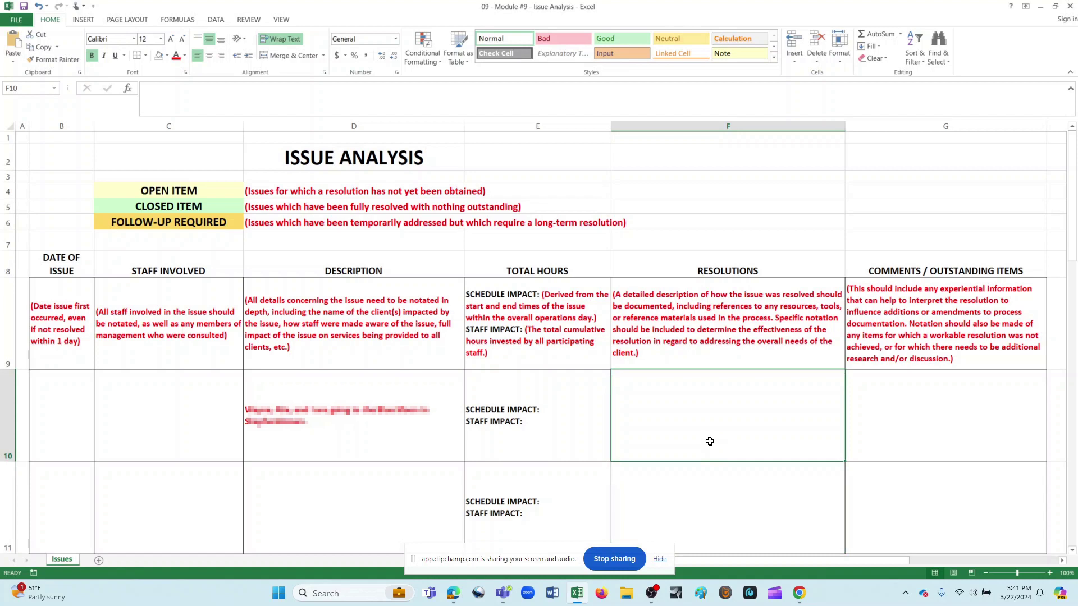
type("TEST TEST")
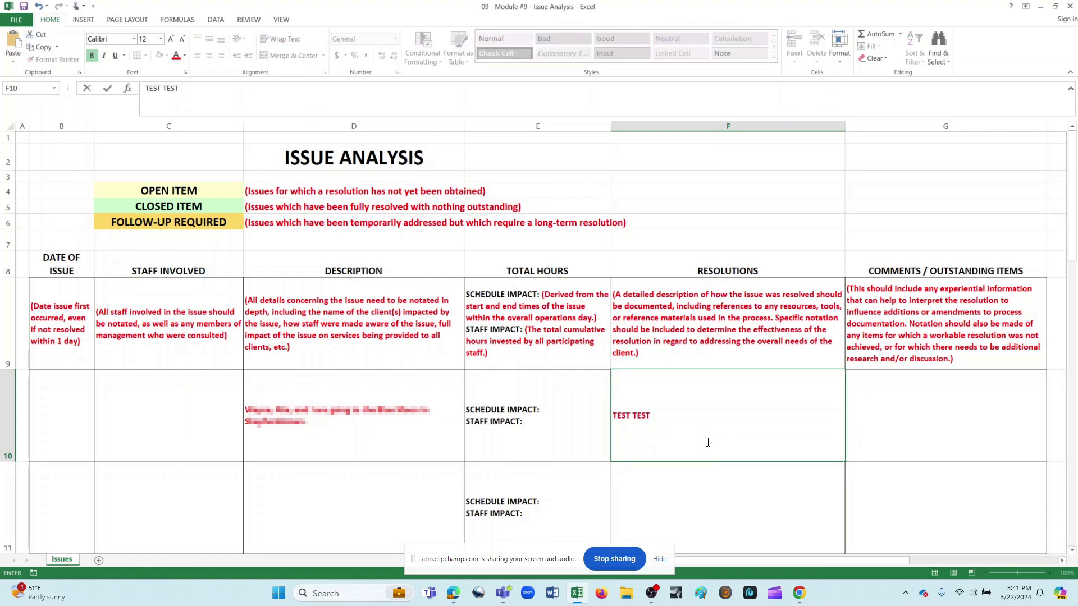
- Give the G9 comments cell a yellow fill colour
left_click(879, 324)
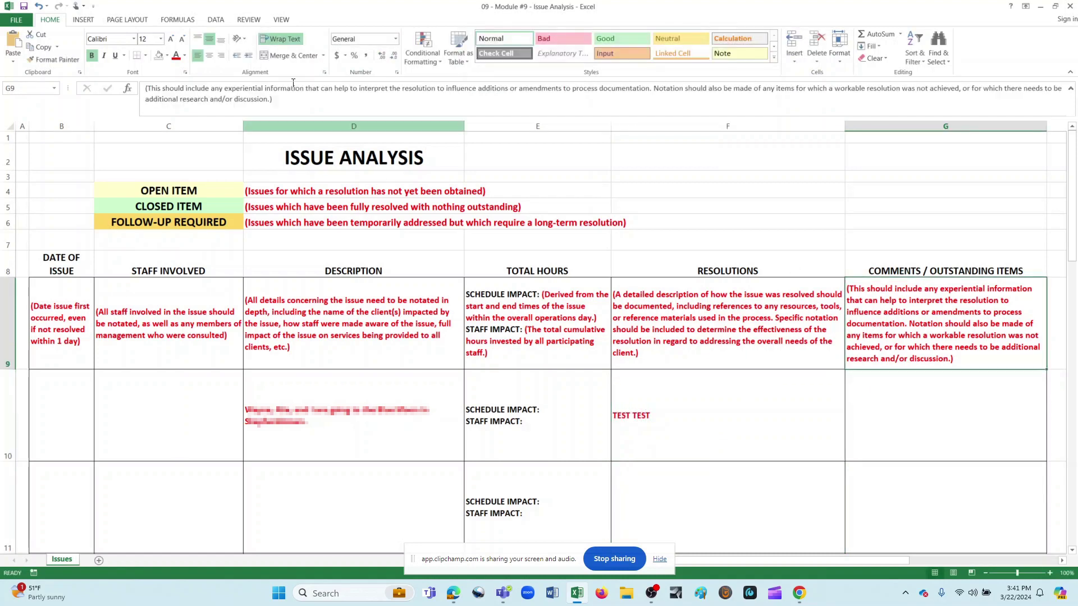
left_click(168, 55)
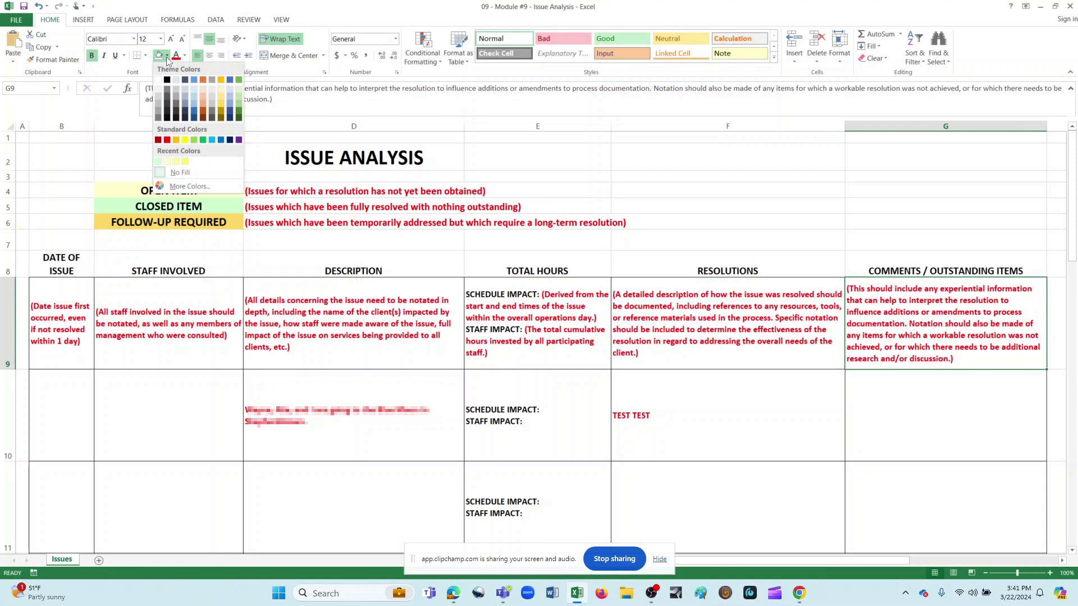
left_click(185, 161)
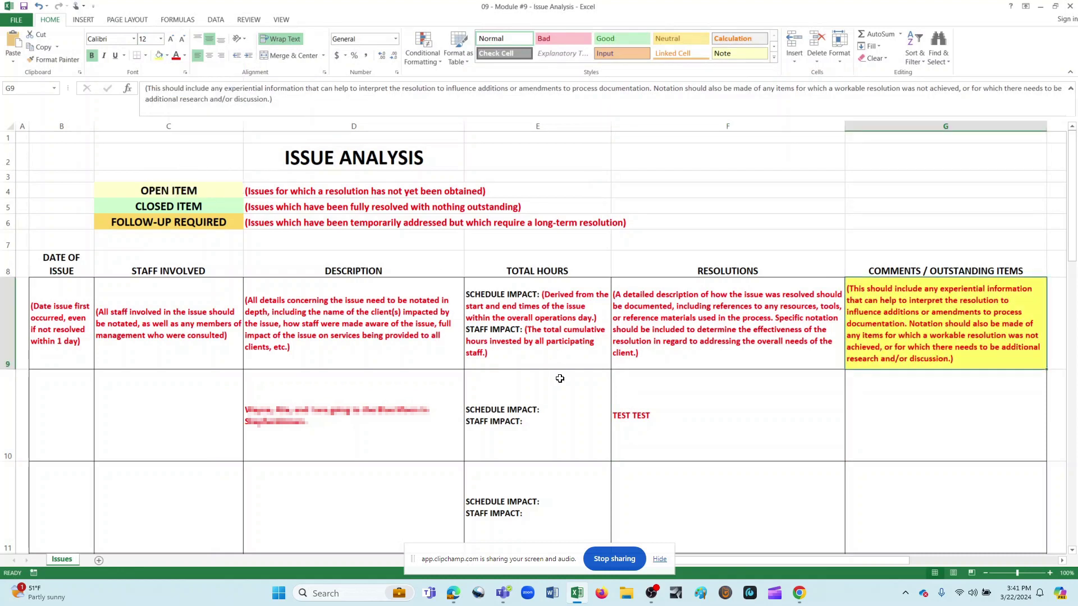
left_click(701, 249)
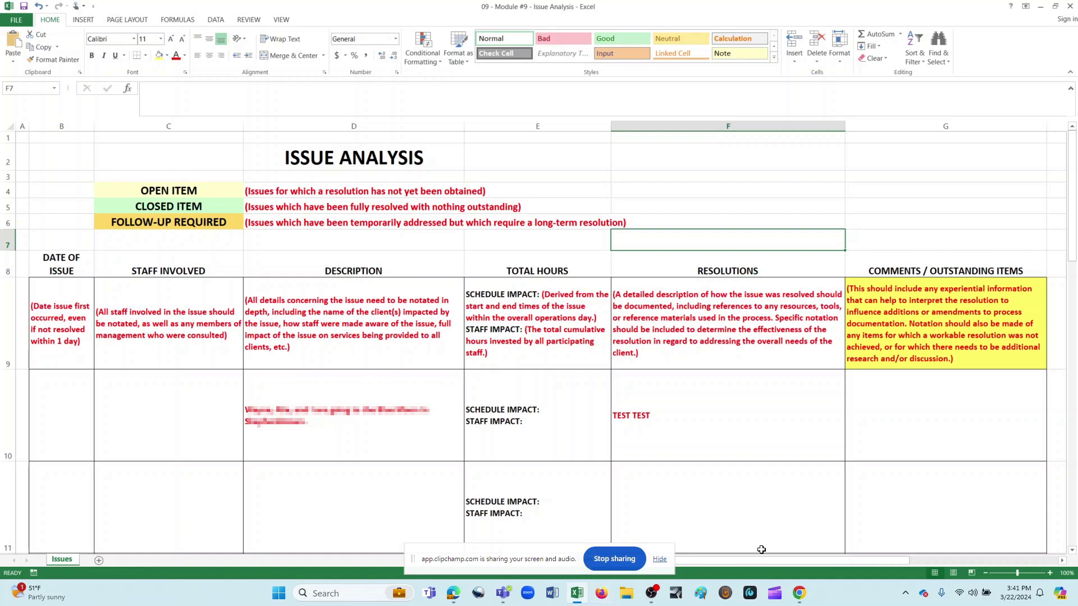
left_click(800, 594)
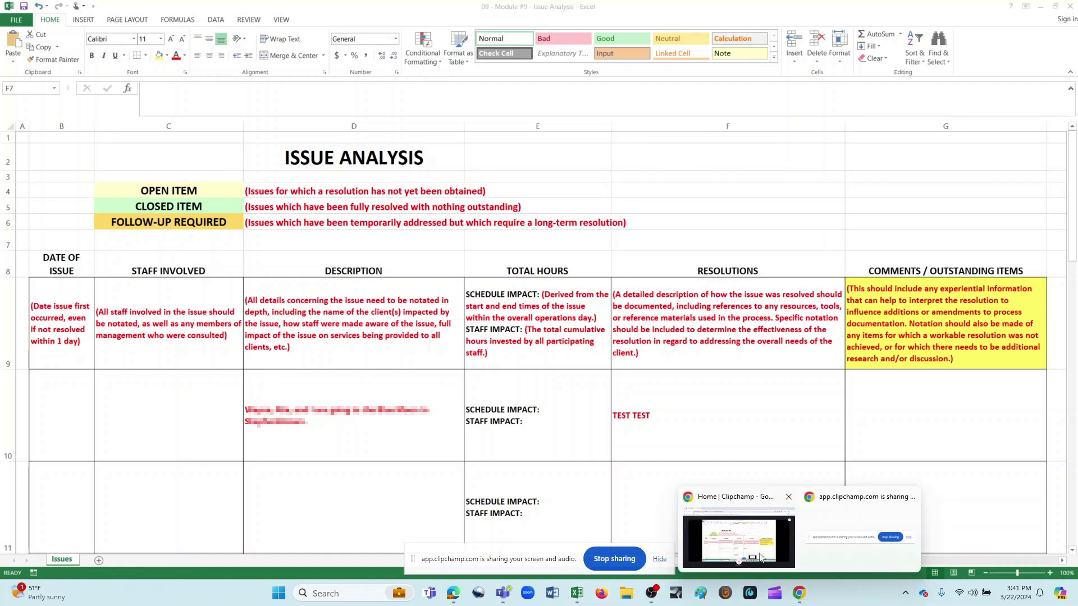
- Return to Clipchamp and stop the screen recording to preview the clip
left_click(739, 539)
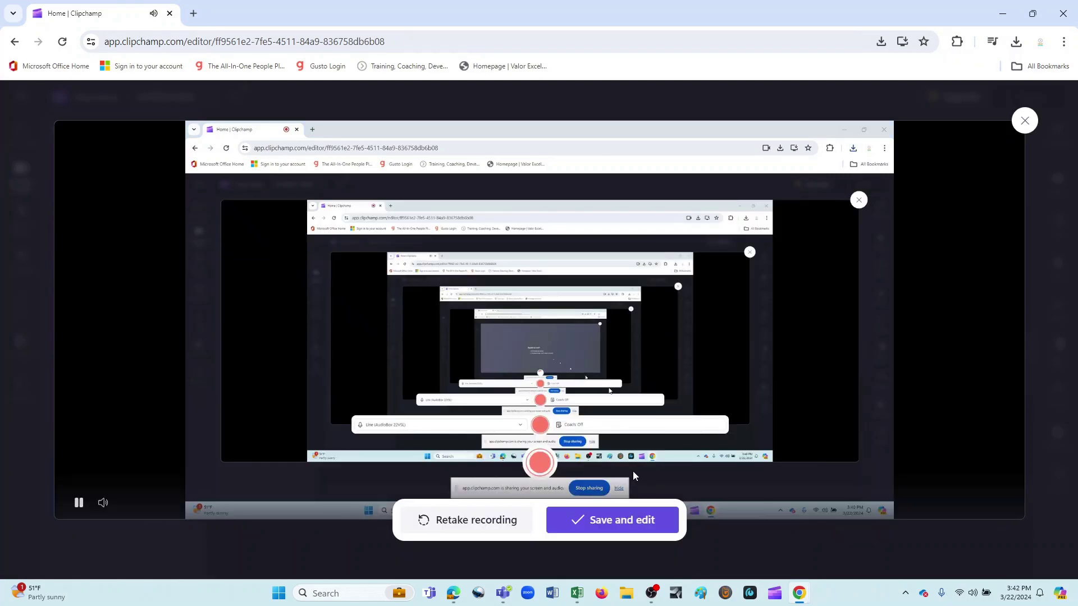
- Add the recording to the project and play it on a zoomed-in timeline
left_click(605, 523)
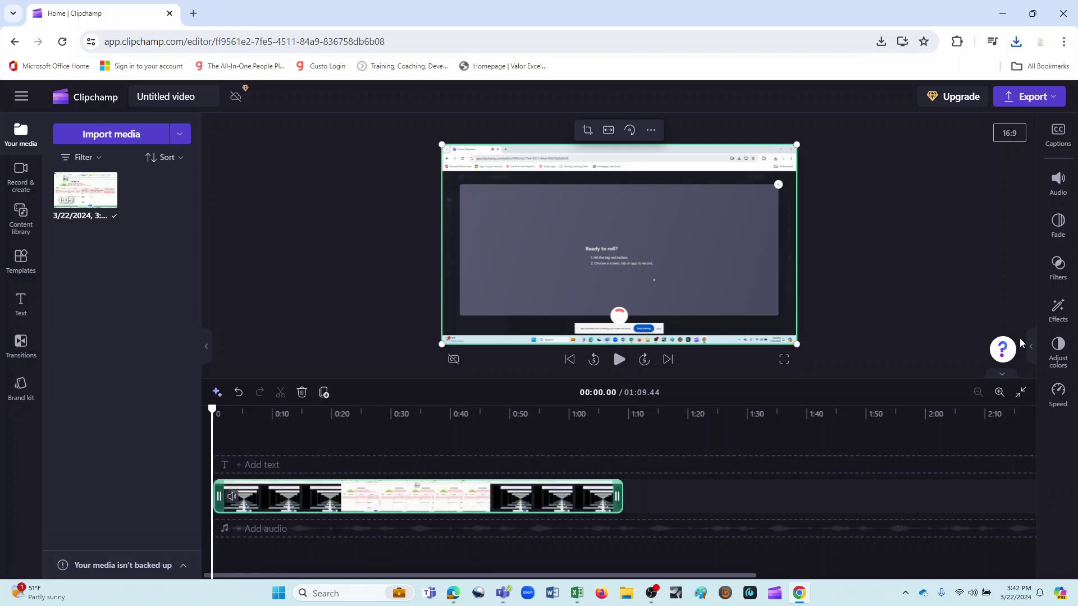
left_click(999, 391)
left_click(999, 391)
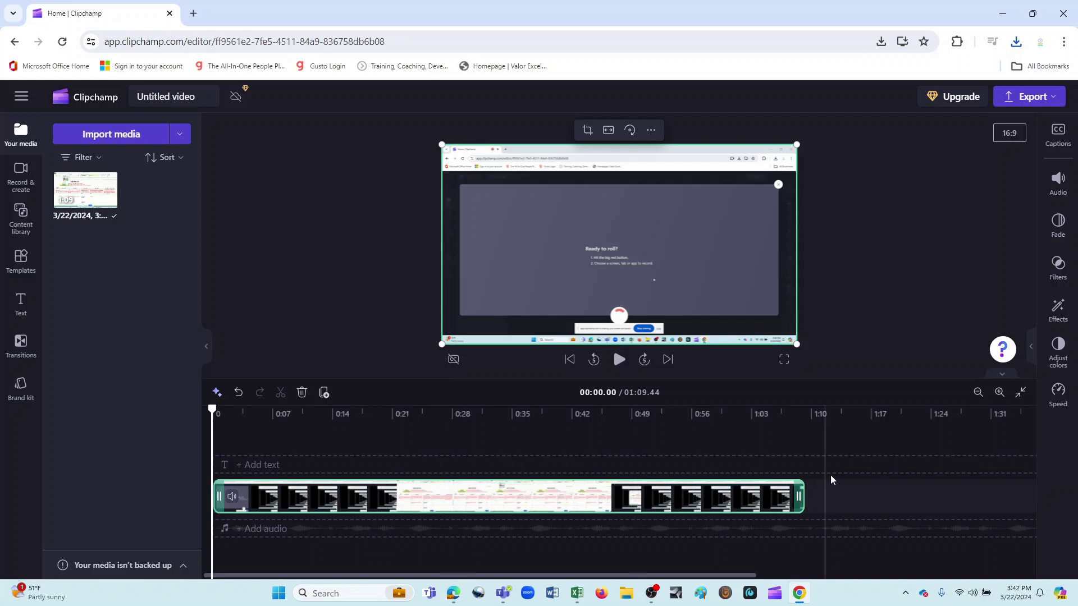
key("space")
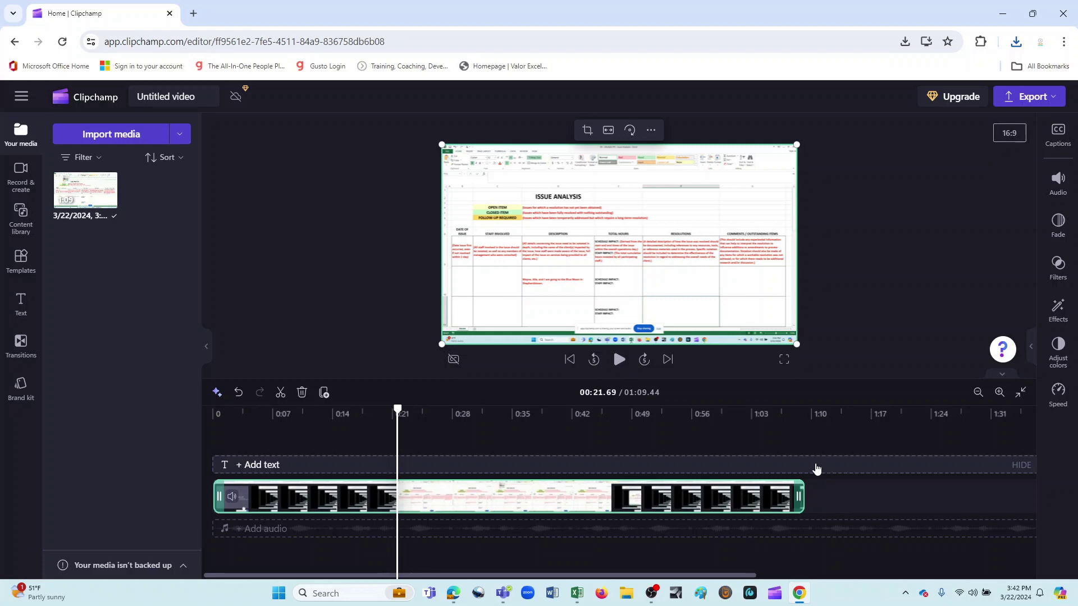
- Split at 0:21, delete the first clip, and slide the rest to the start
left_click(280, 393)
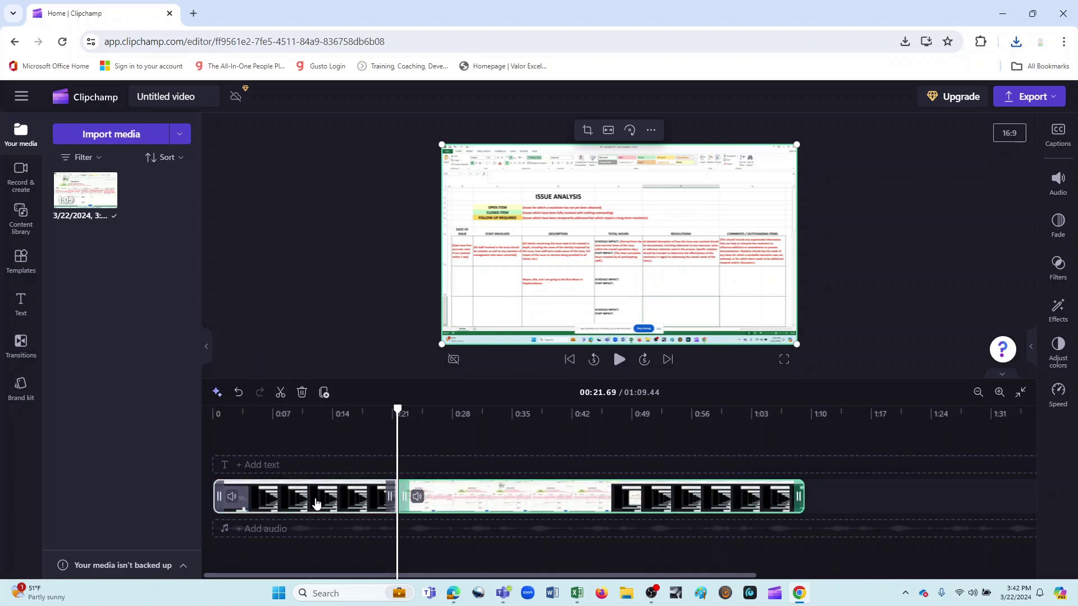
left_click(316, 504)
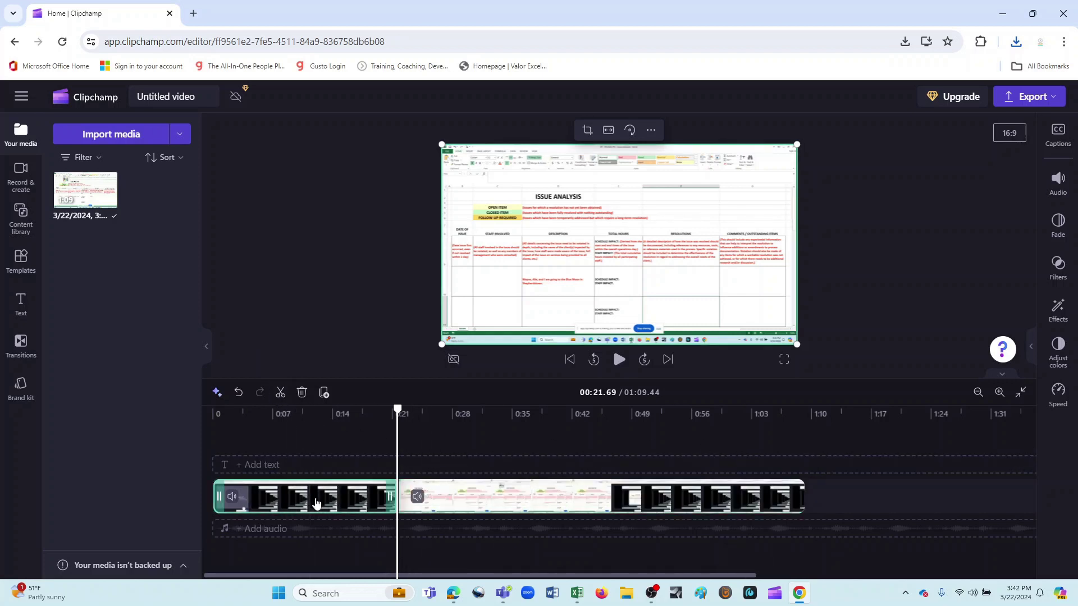
left_click(302, 393)
left_click_drag(555, 491, 407, 490)
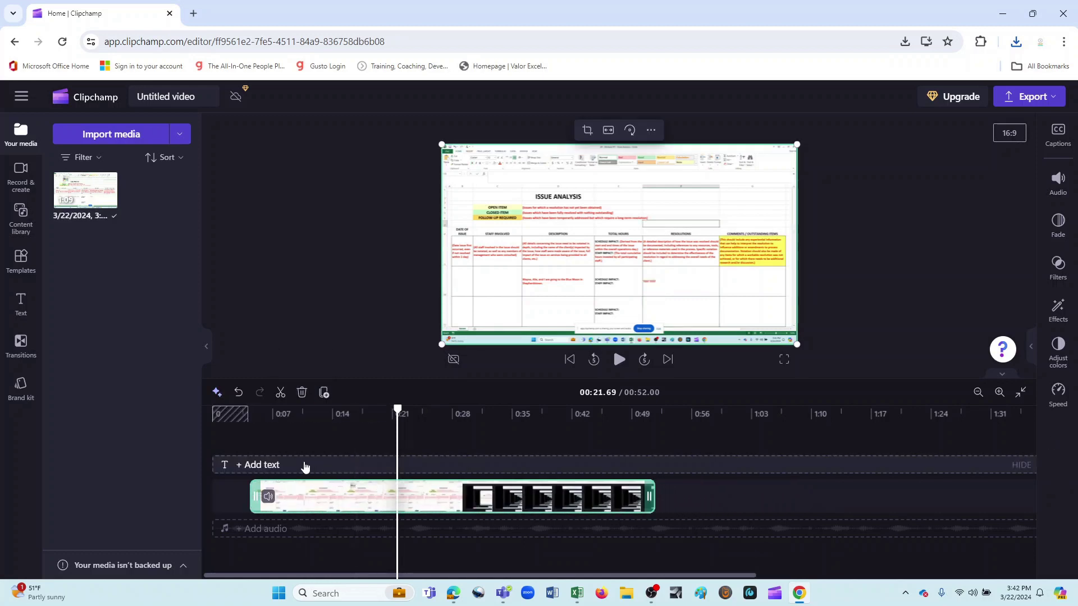
left_click(371, 414)
- Preview the edited timeline from near the start, then pause
left_click_drag(352, 410, 238, 414)
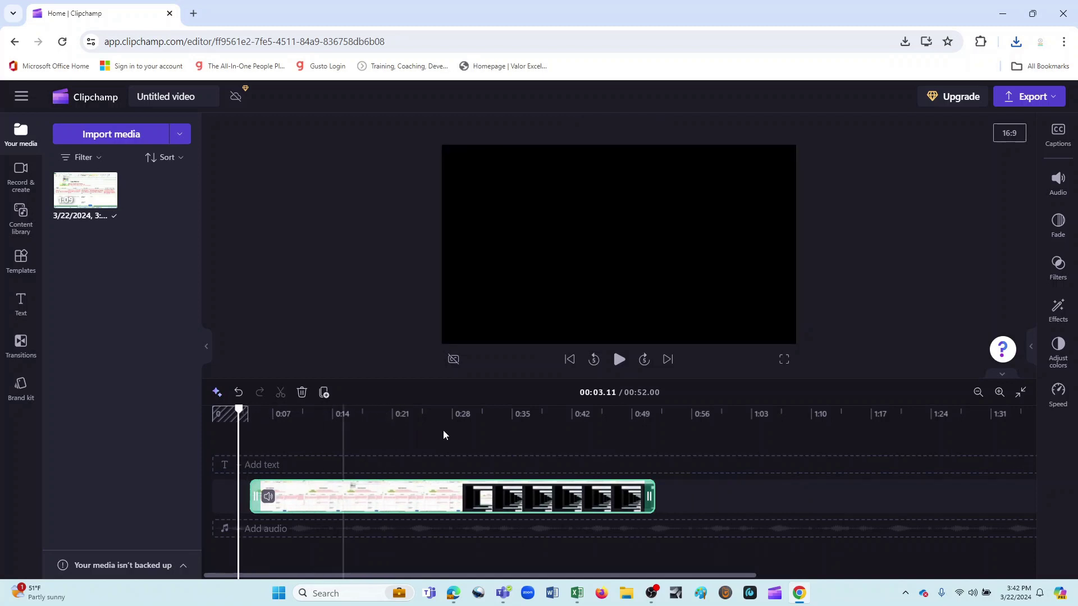
left_click(619, 360)
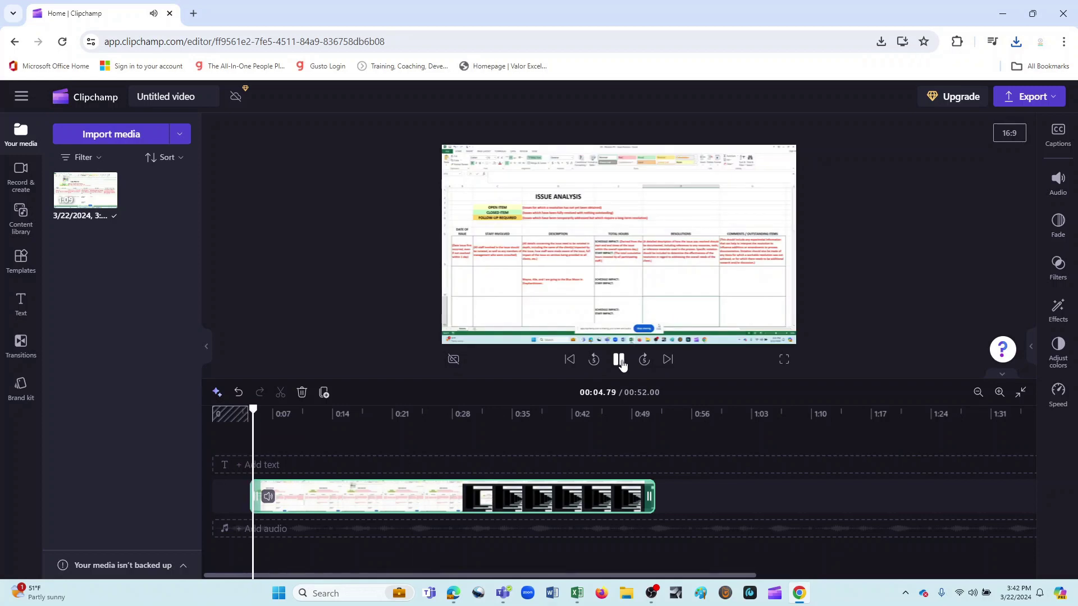
left_click(619, 360)
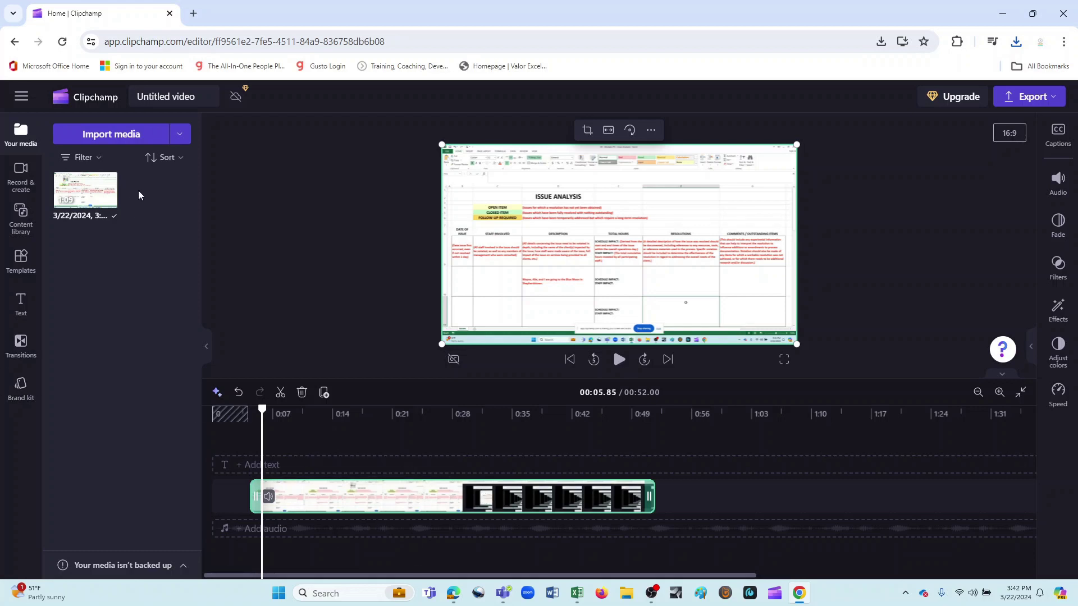
- Delete the old recording from the media library and reopen Record & create
left_click(110, 179)
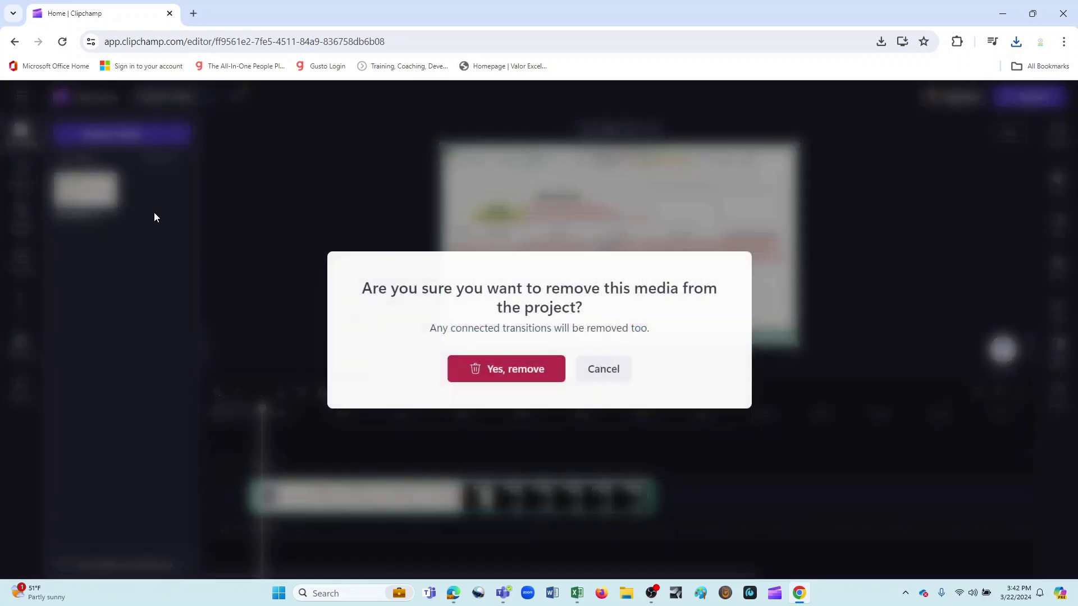
left_click(501, 380)
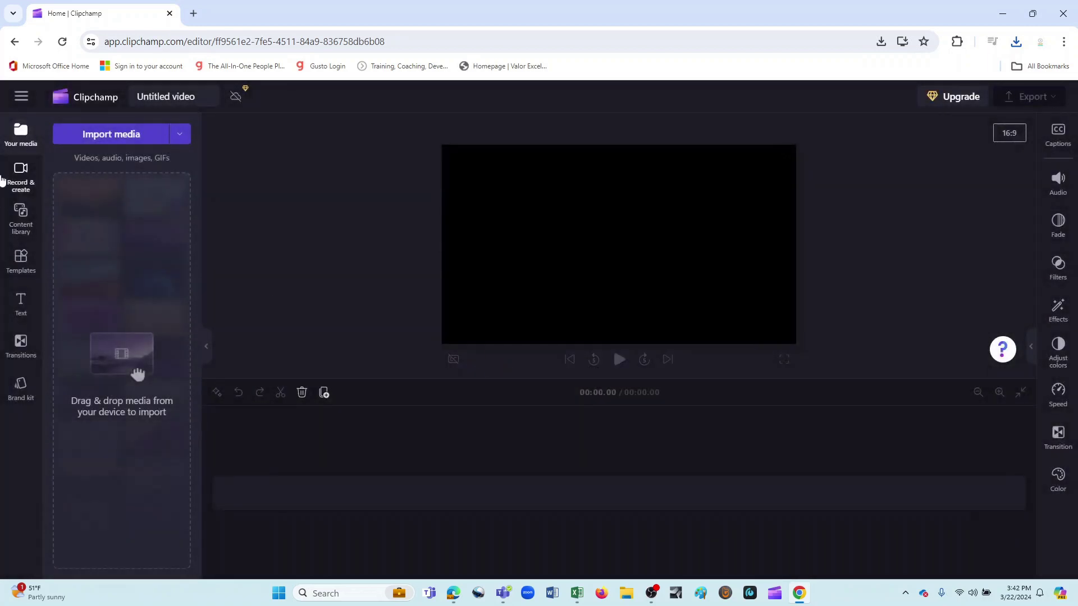
left_click(22, 178)
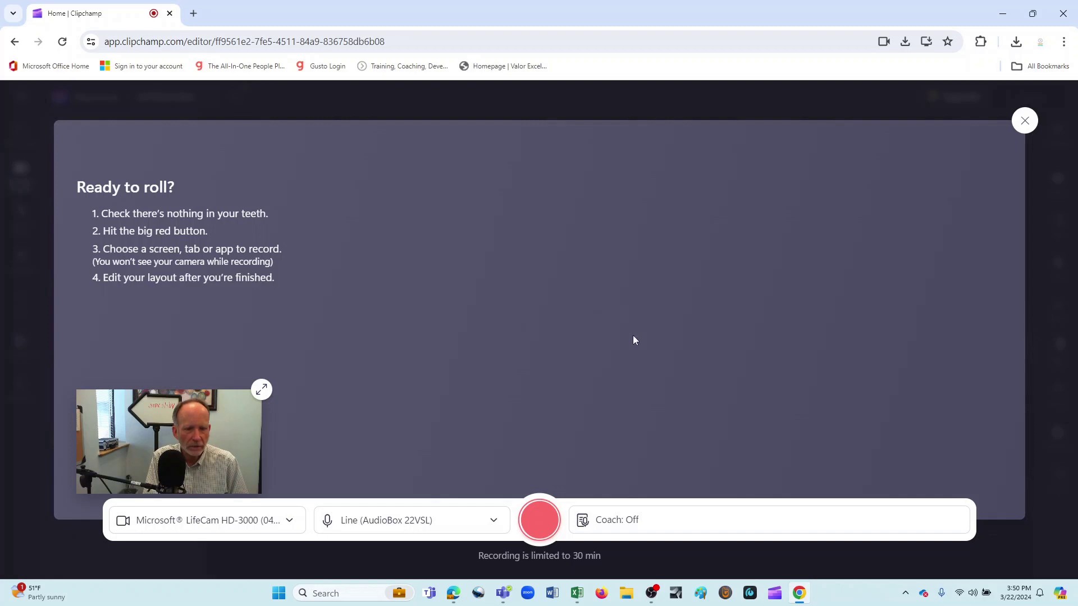
- Begin the screen-and-camera recording sharing the Entire Screen with system audio
left_click(538, 520)
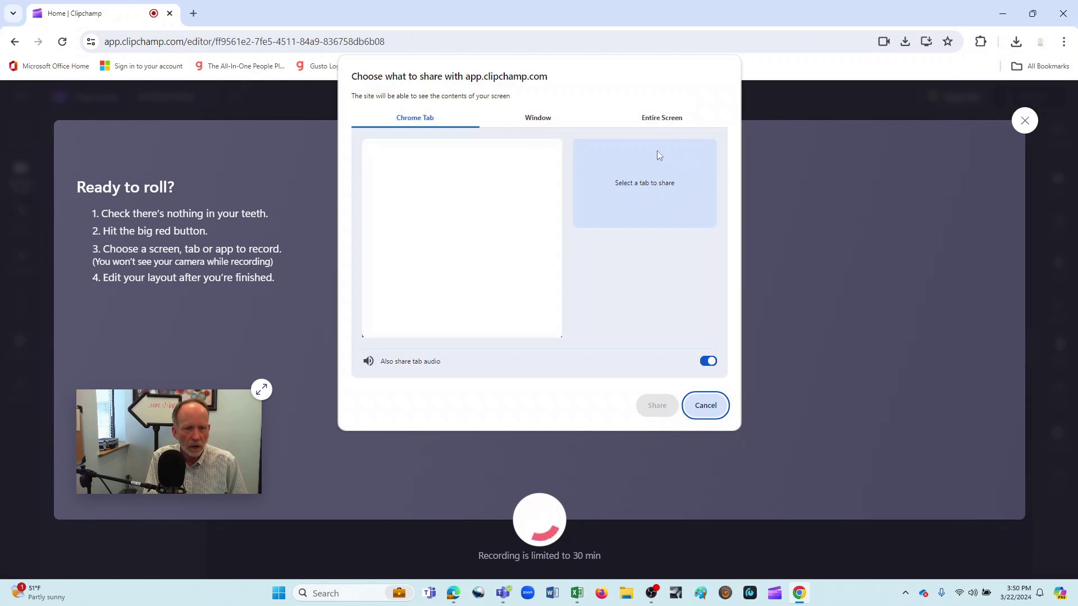
left_click(656, 119)
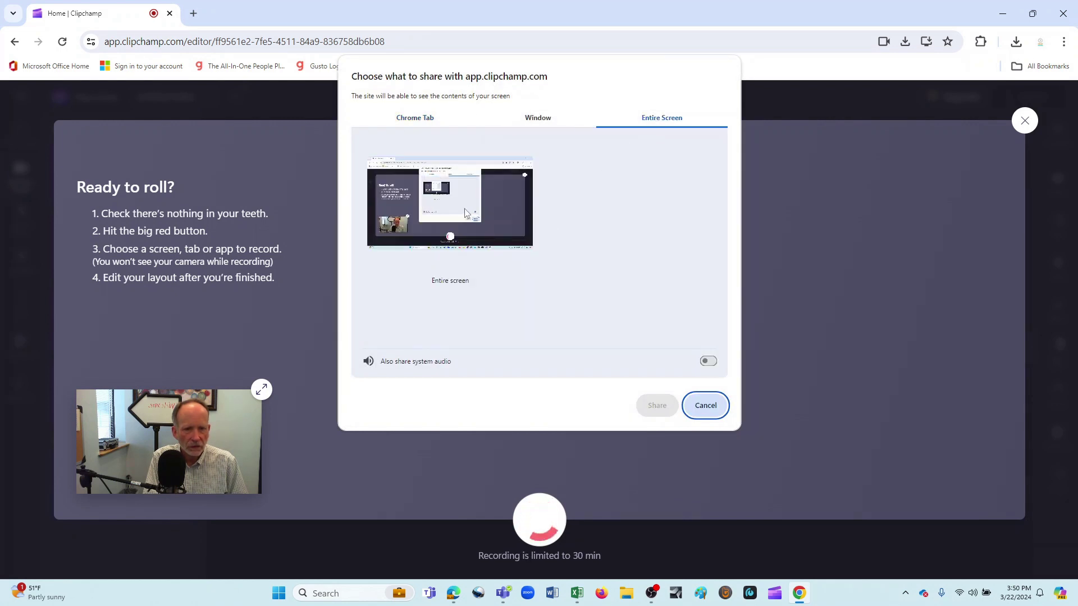
left_click(449, 234)
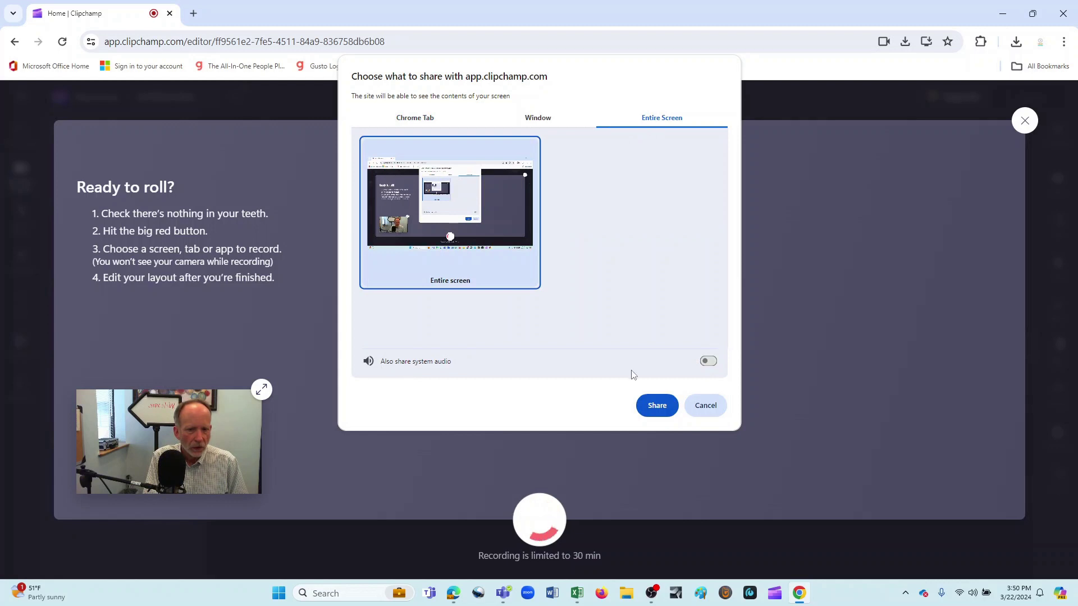
left_click(708, 361)
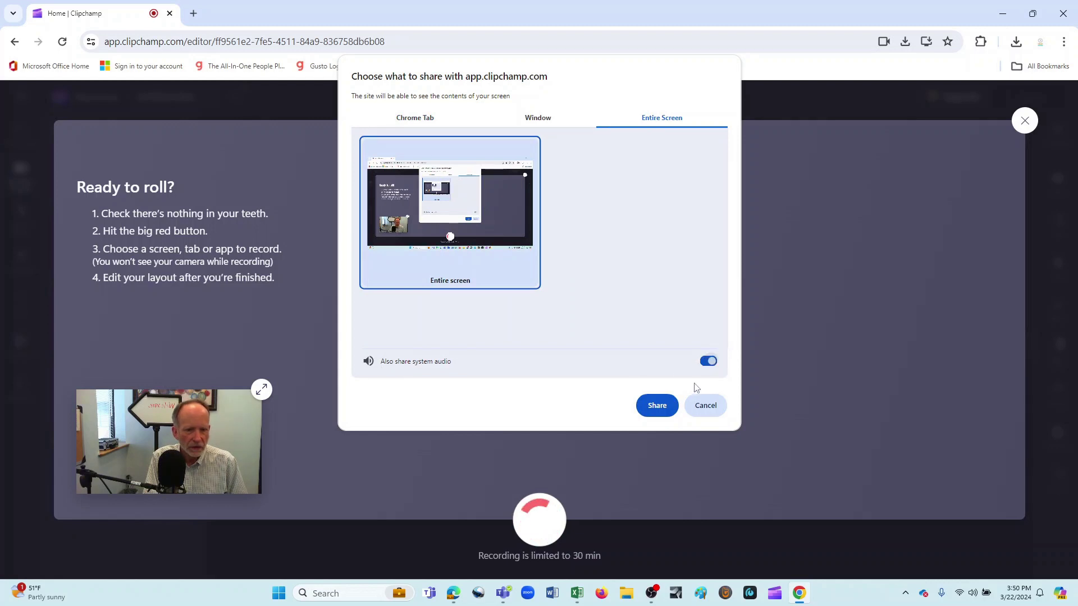
left_click(657, 405)
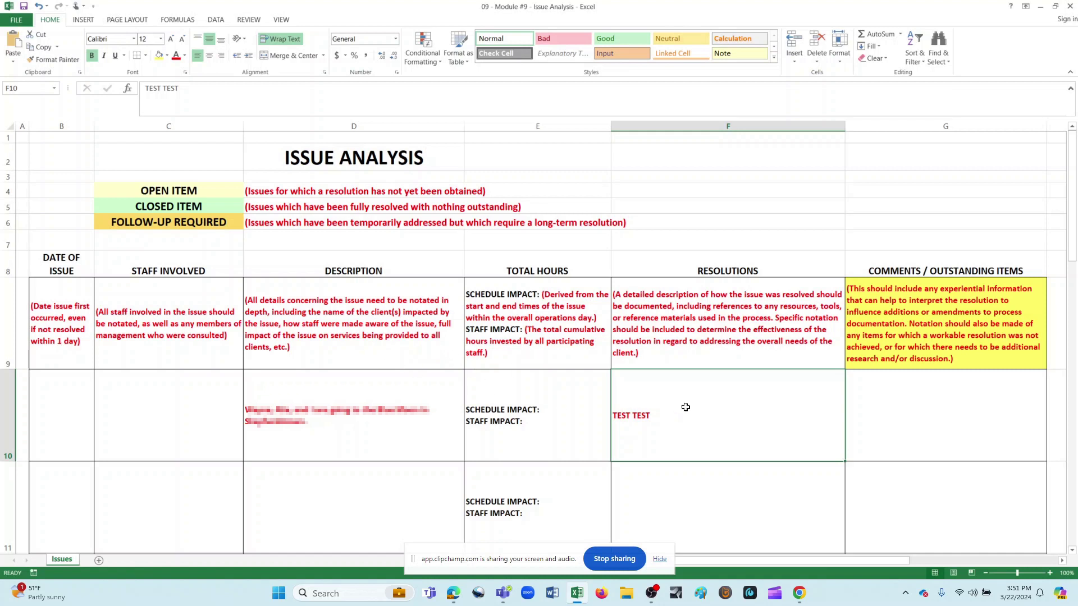
- Clear TEST TEST from cell F10 with Backspace
key("BackSpace")
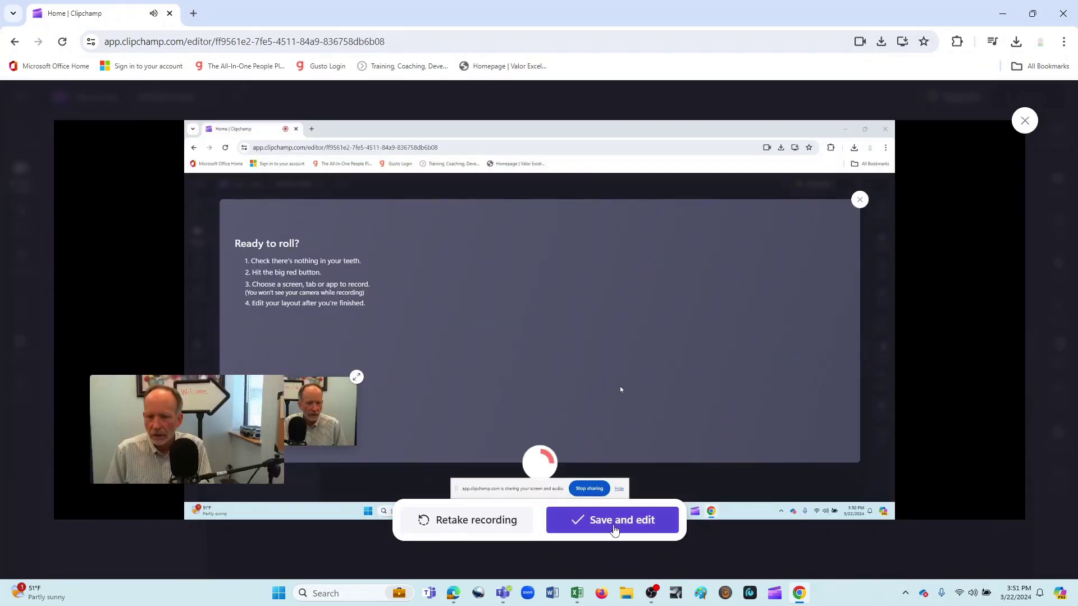
- Save the recording so the 0:37 camera and screen clips stack on the timeline
left_click(614, 524)
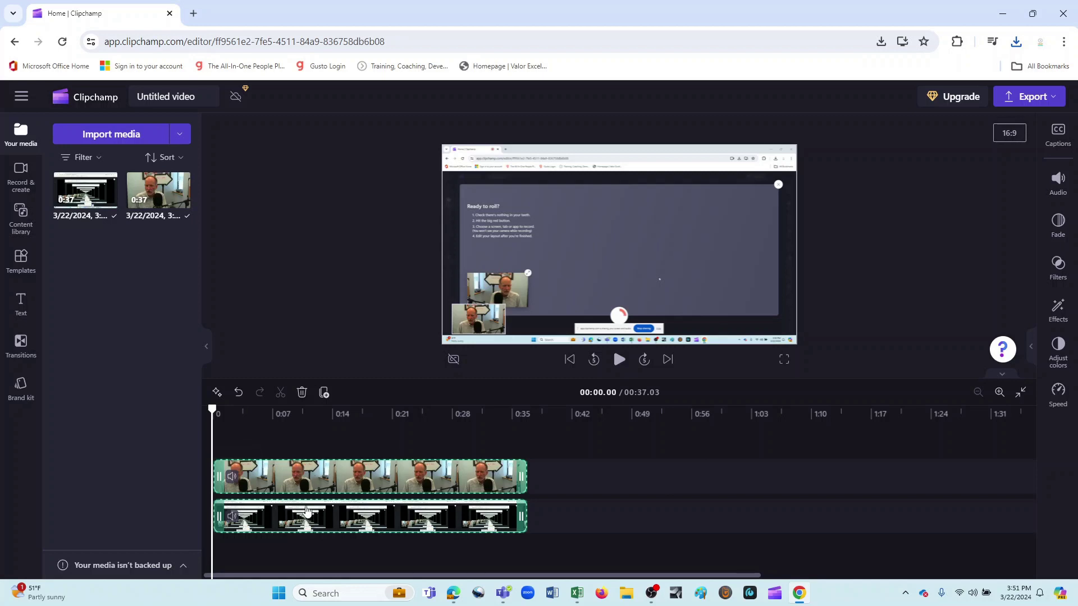
- Zoom the timeline in two levels and shift the webcam overlay slightly up and right
left_click(999, 392)
left_click(999, 391)
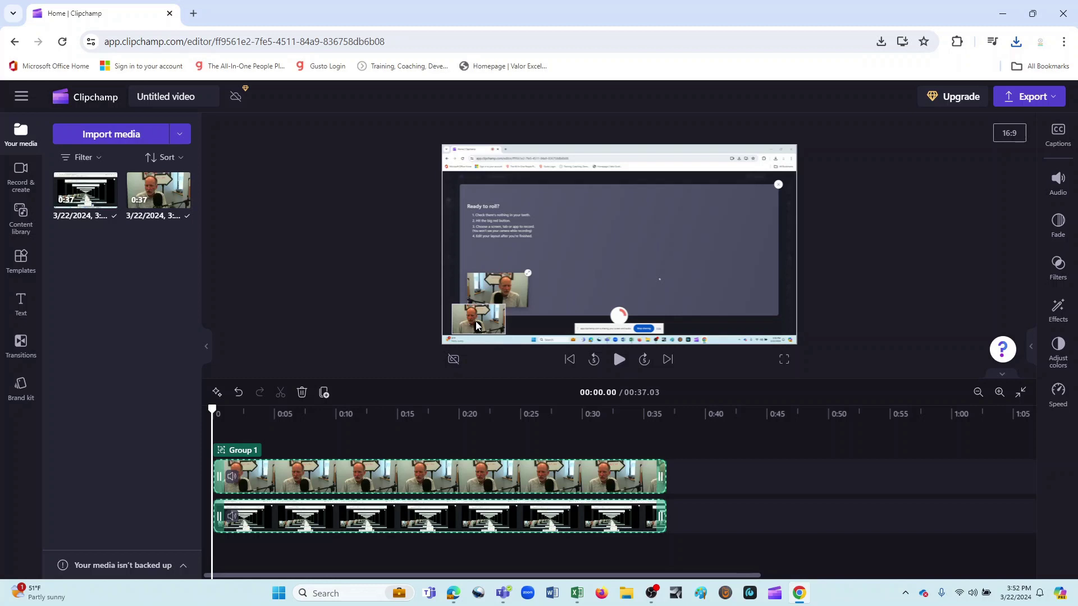
mouse_move(476, 326)
left_mouse_down()
mouse_move(507, 314)
mouse_move(493, 324)
left_mouse_up()
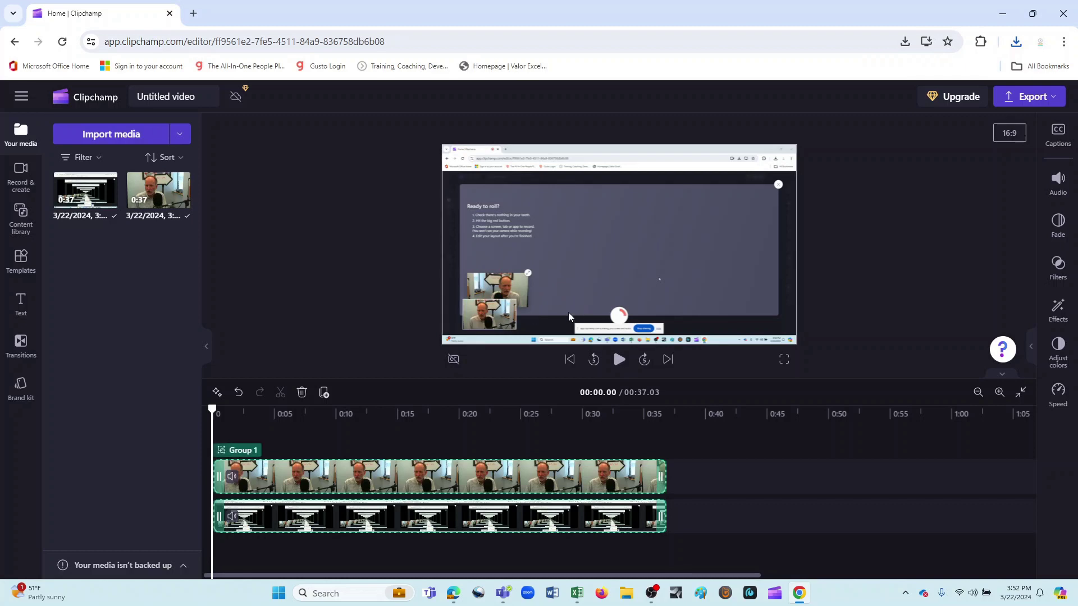
- Play the recording to 23.83 seconds, then group the webcam and screen clips as Group 1
left_click(619, 361)
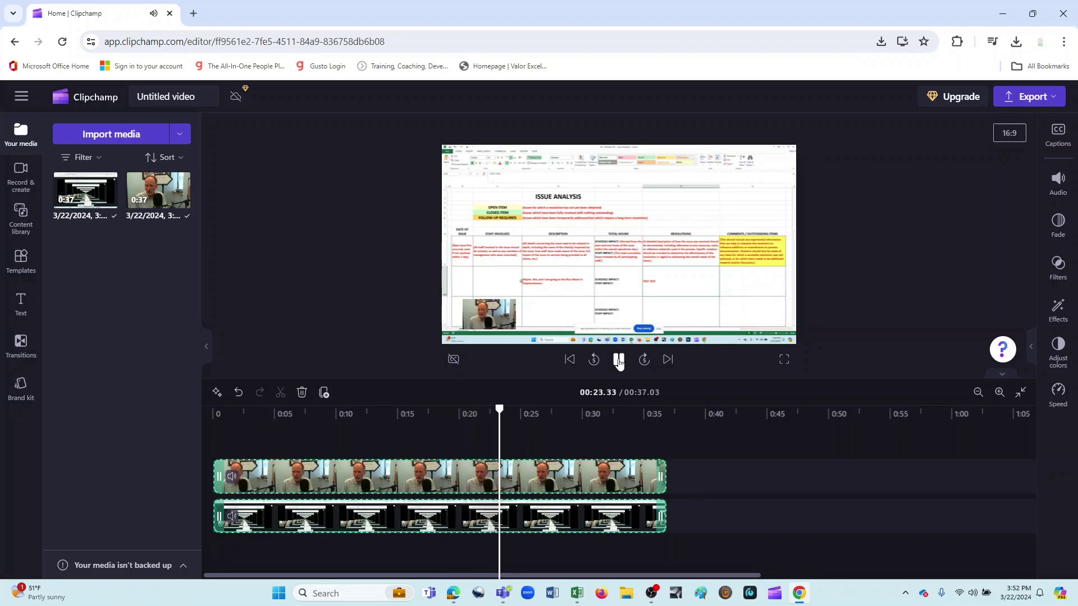
left_click(619, 361)
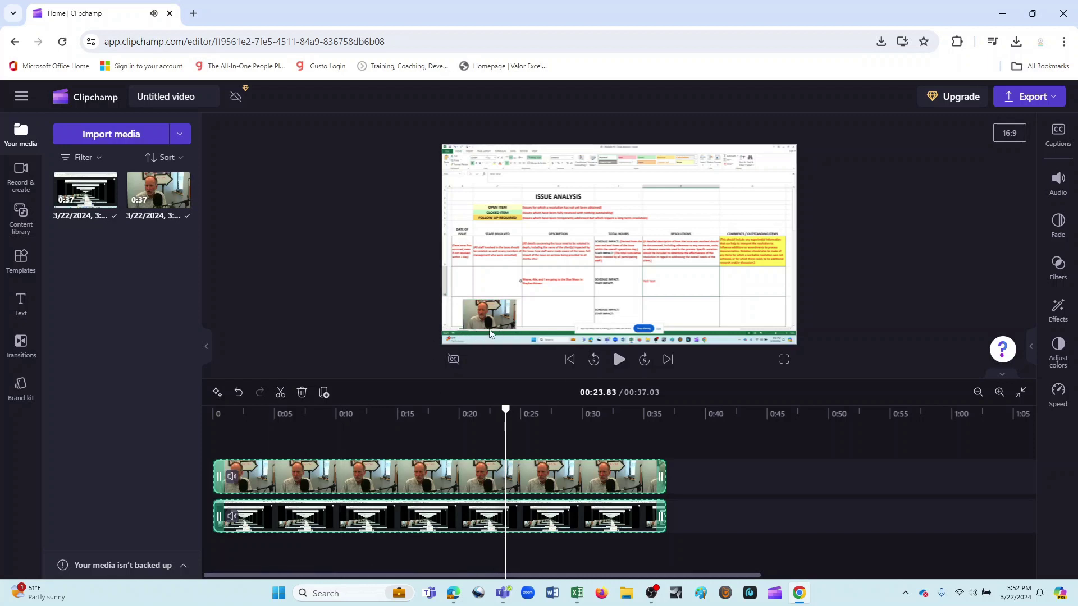
key("ctrl+g")
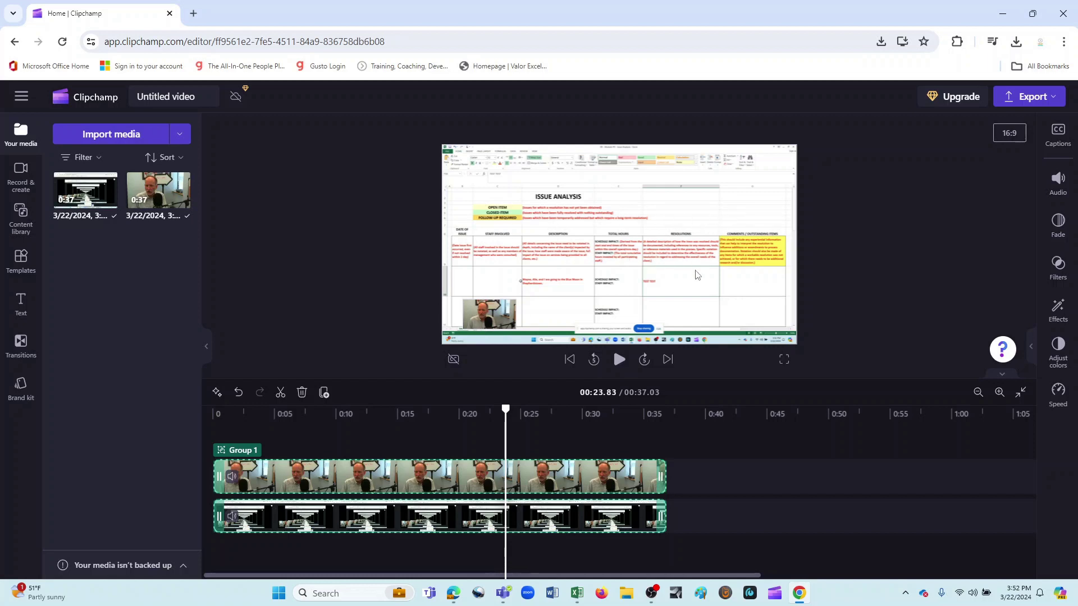
- Deselect the clips, show the Record & create options, and select all timeline clips
left_click(644, 312)
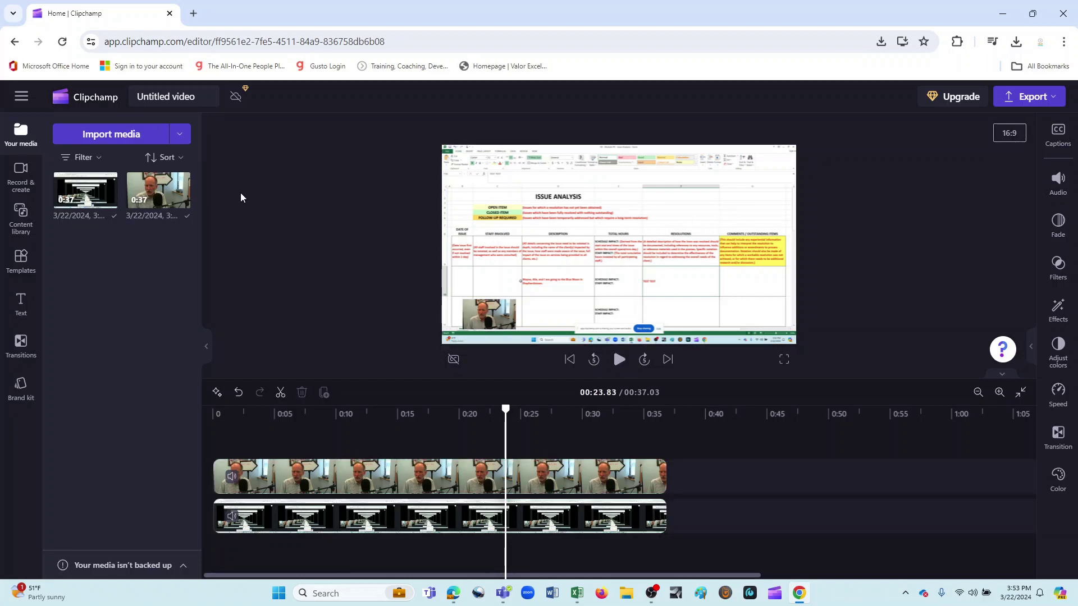
left_click(22, 180)
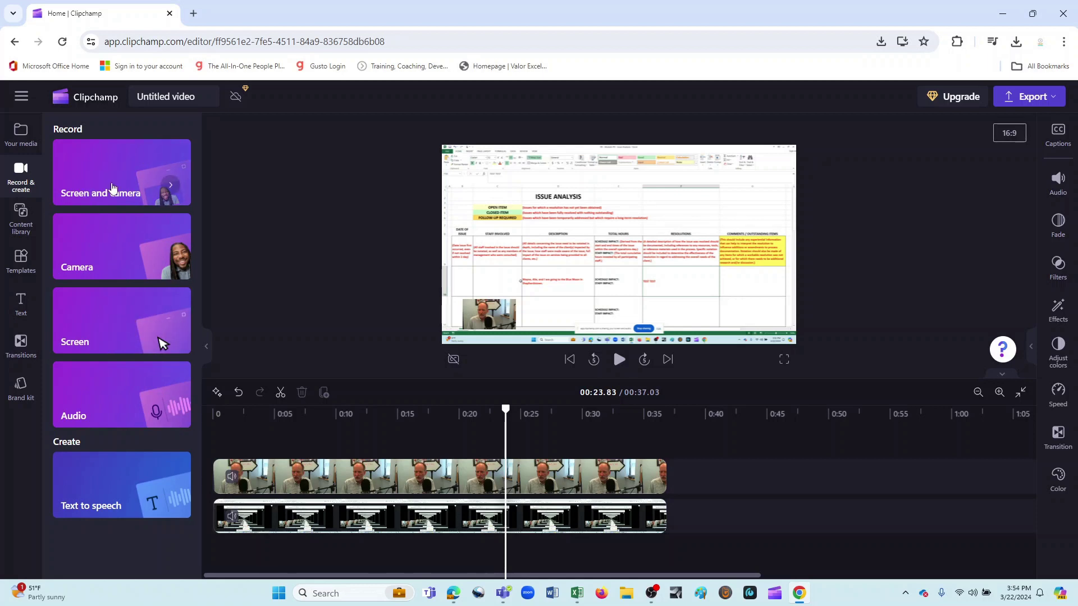
key("ctrl+a")
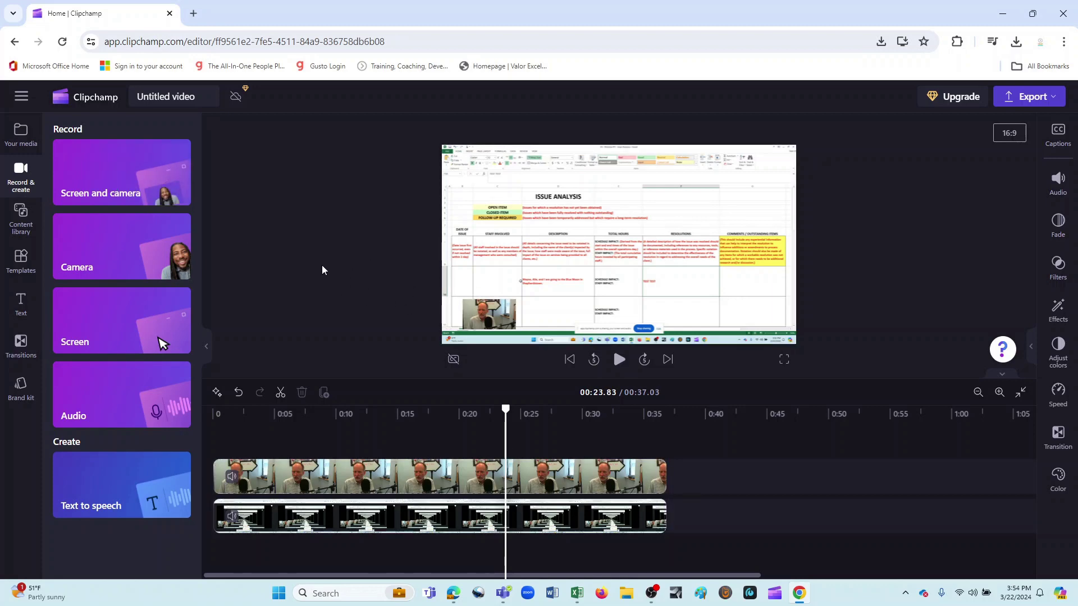